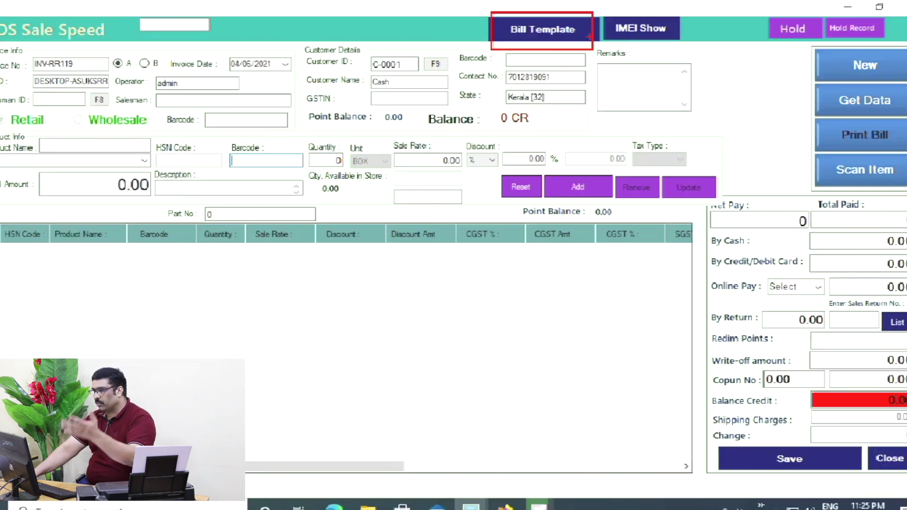
# Launch the A4 Bill Edit Mode from Bill Template Edit to open Visual Studio
pyautogui.click(542, 28)
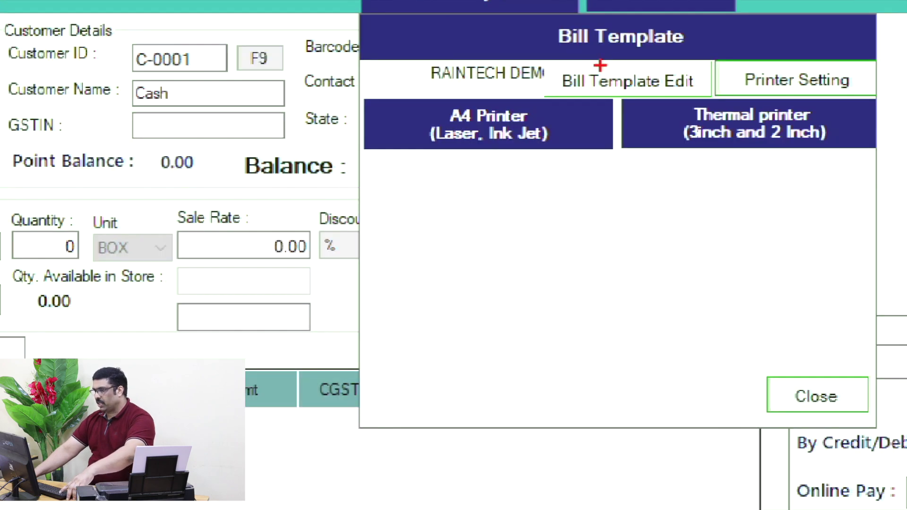
pyautogui.click(627, 81)
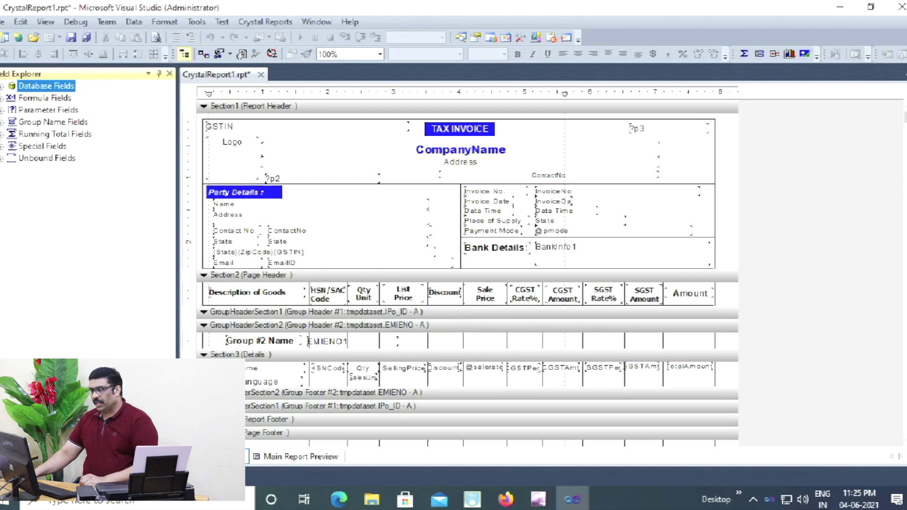
pyautogui.scroll(-2, 468, 273)
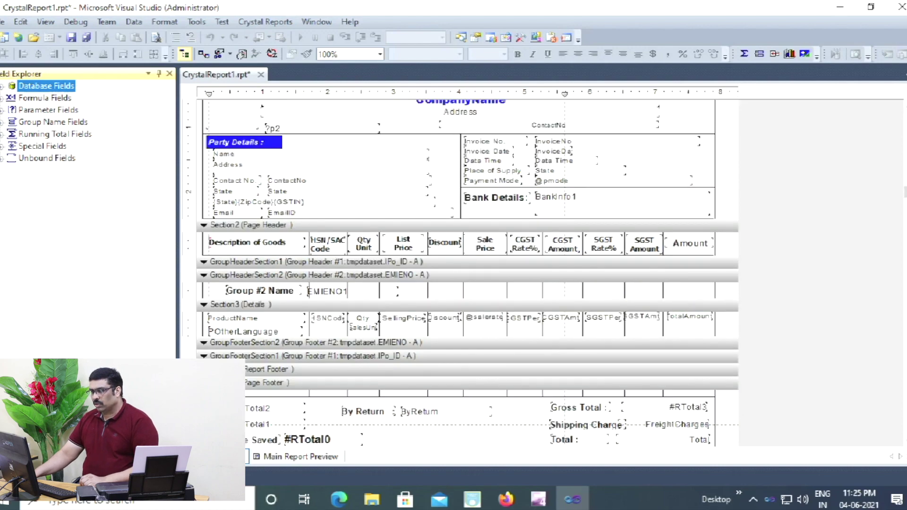
pyautogui.scroll(-4, 284, 305)
# Select the ProductName field in the Details band and make the band slightly taller
pyautogui.click(227, 218)
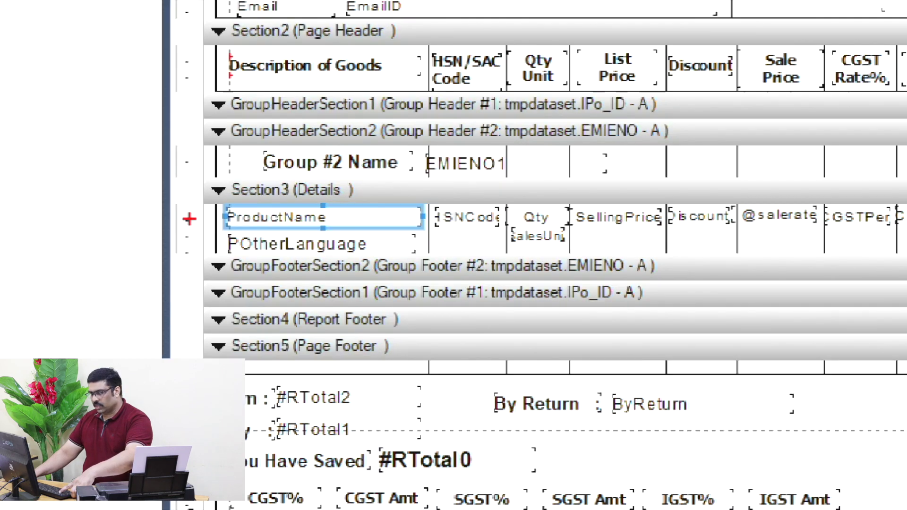
pyautogui.moveTo(212, 194); pyautogui.dragTo(427, 234)
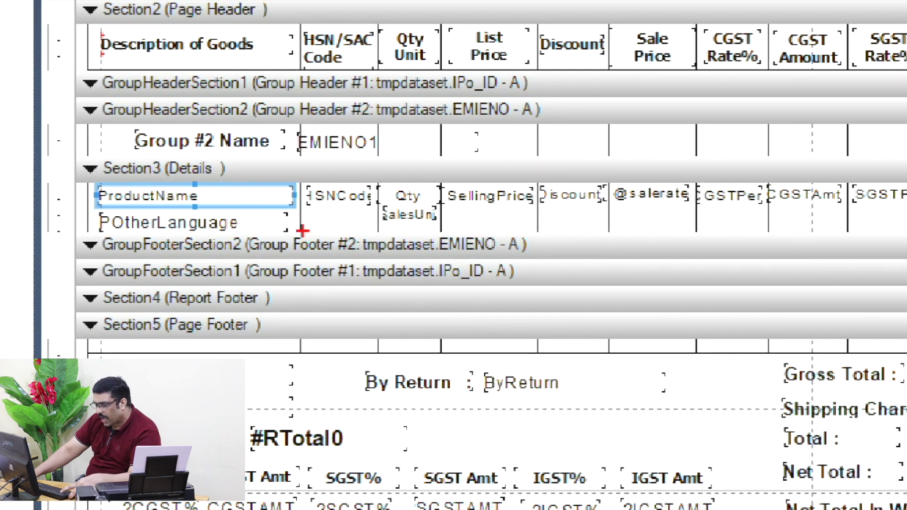
# Push POtherLanguage down and stretch ProductName's bottom edge over it in the Details band
pyautogui.moveTo(302, 230); pyautogui.dragTo(390, 244)
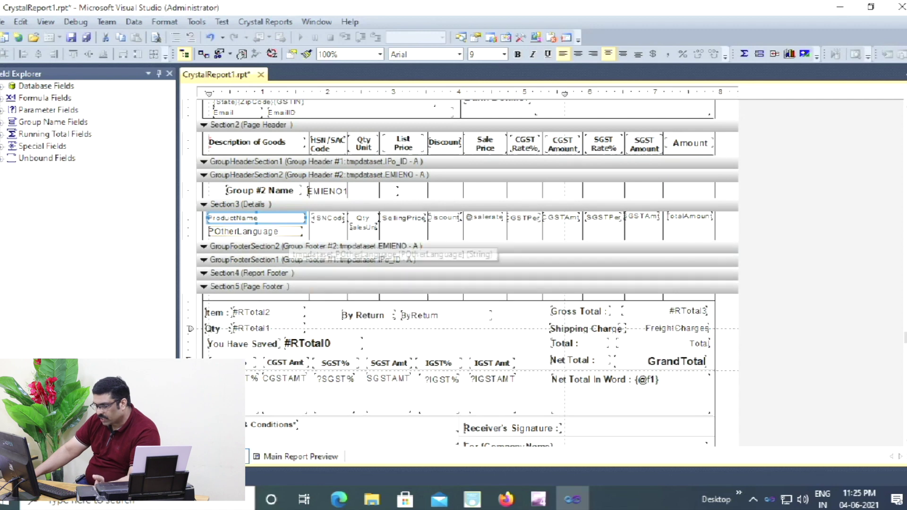
pyautogui.click(244, 232)
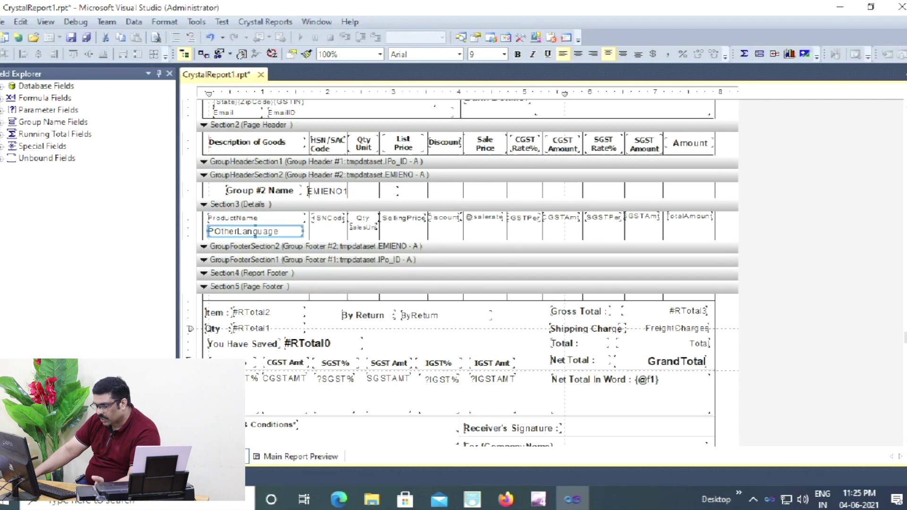
pyautogui.press('Down')
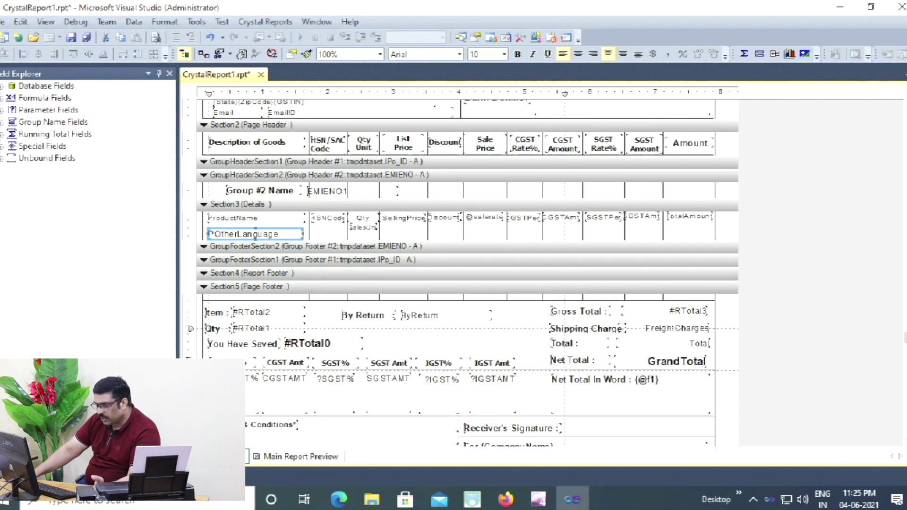
pyautogui.click(234, 217)
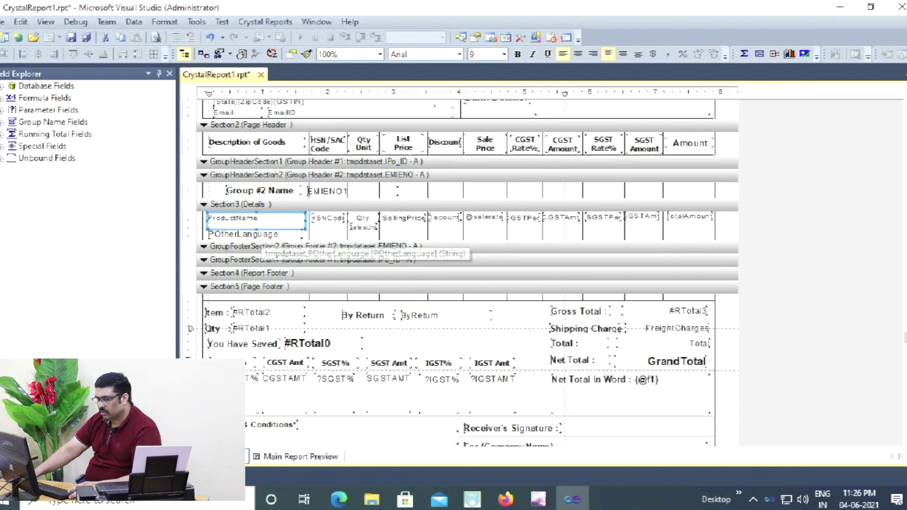
pyautogui.press('Tab')
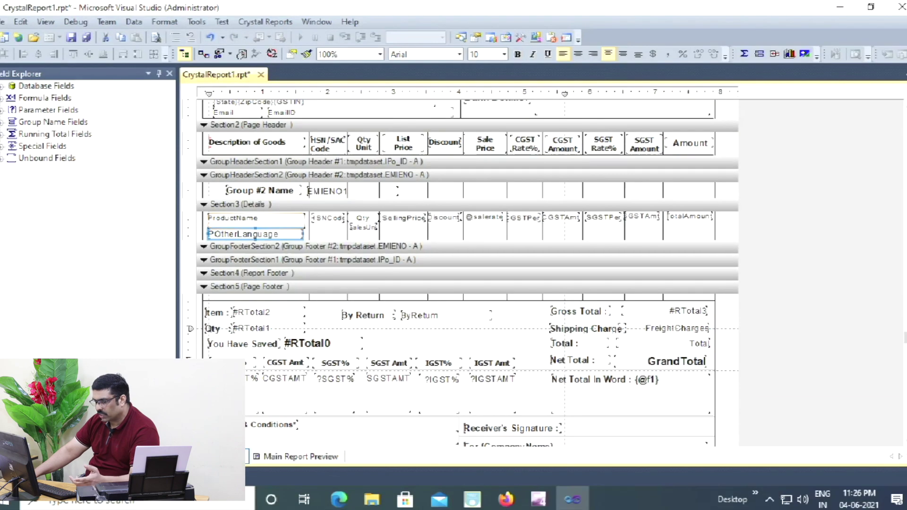
pyautogui.click(223, 220)
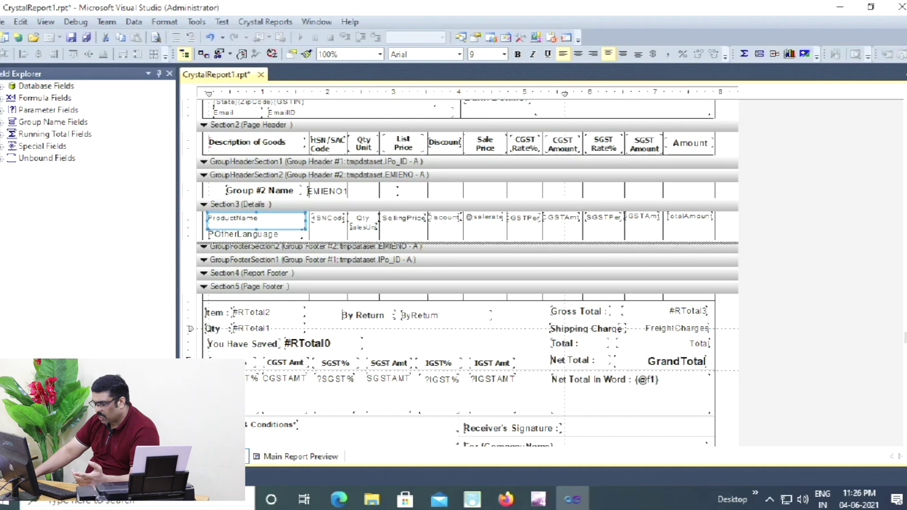
pyautogui.press('Tab')
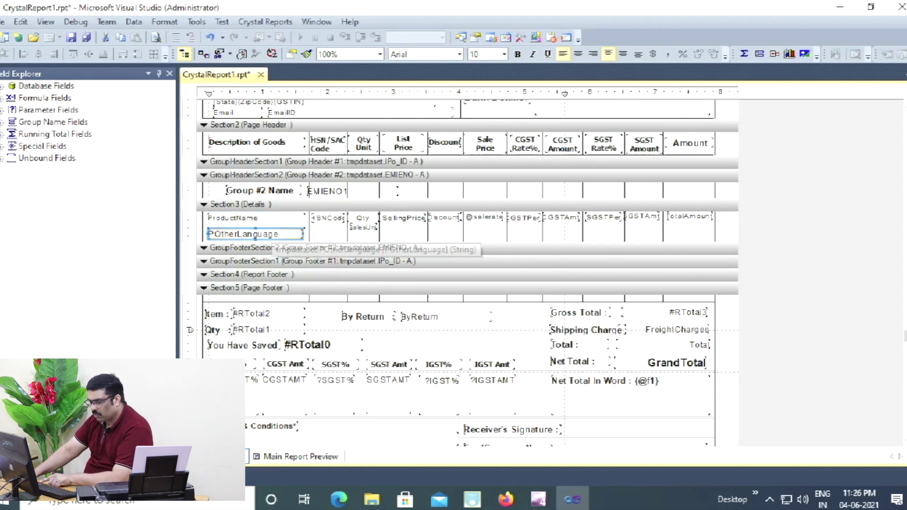
pyautogui.hotkey('shift', 'Tab')
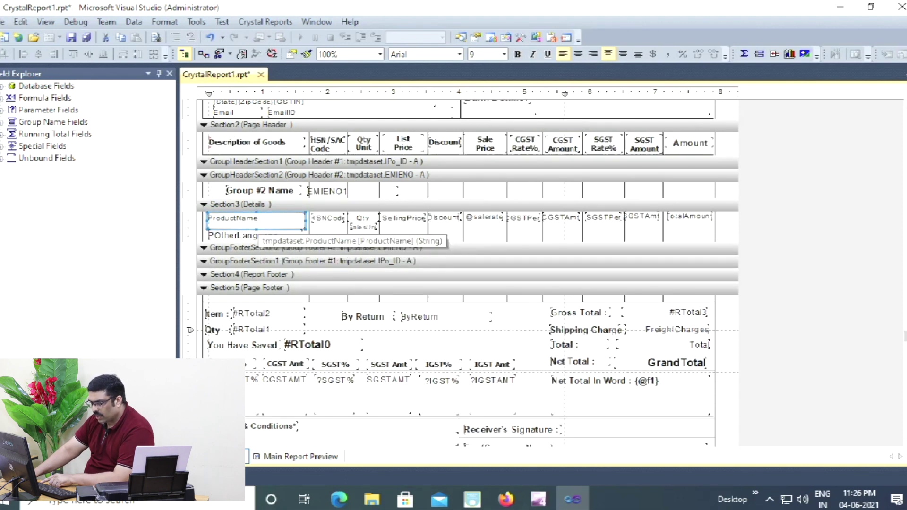
pyautogui.moveTo(256, 229); pyautogui.dragTo(256, 234)
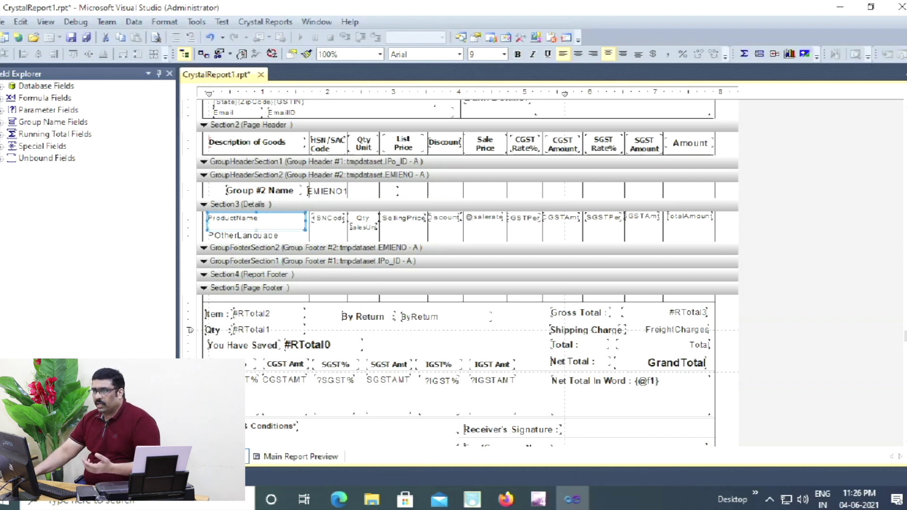
# Save the edited report, close the template editor, then save and print the junction box bill
pyautogui.hotkey('ctrl', 's')
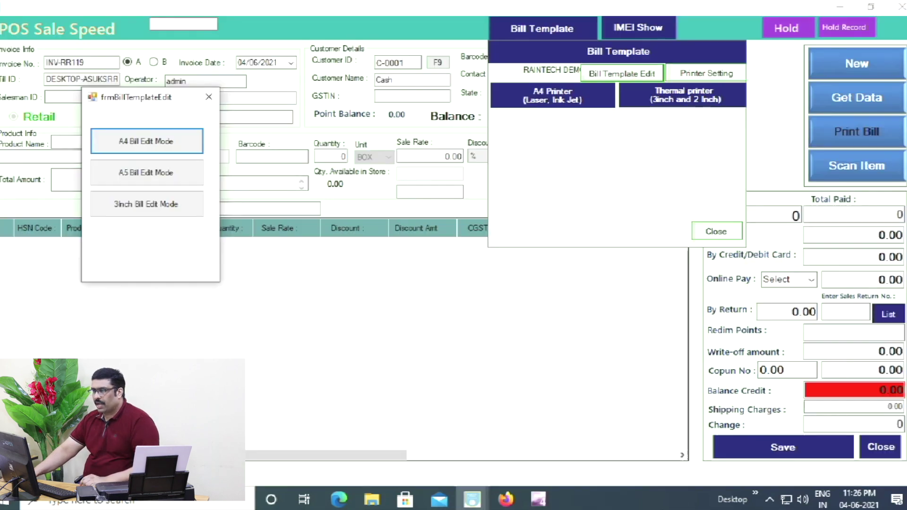
pyautogui.click(209, 97)
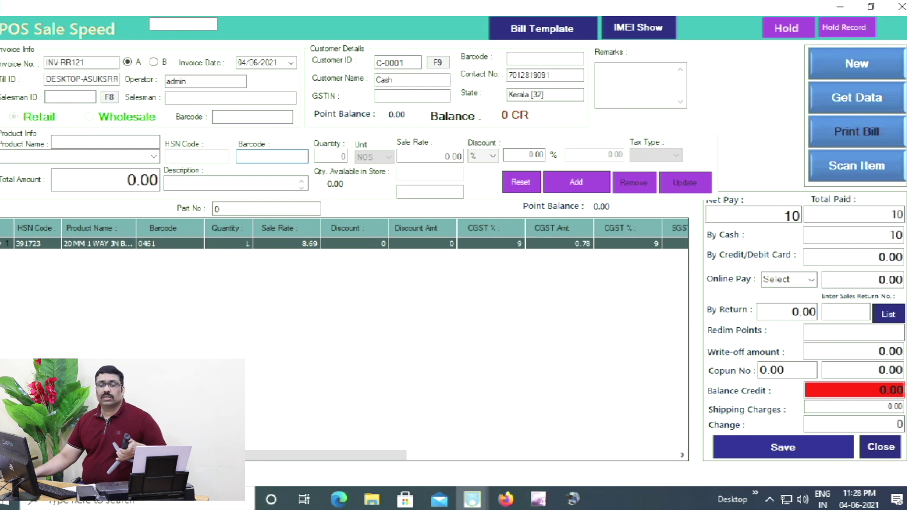
pyautogui.hotkey('ctrl', 's')
pyautogui.press('Return')
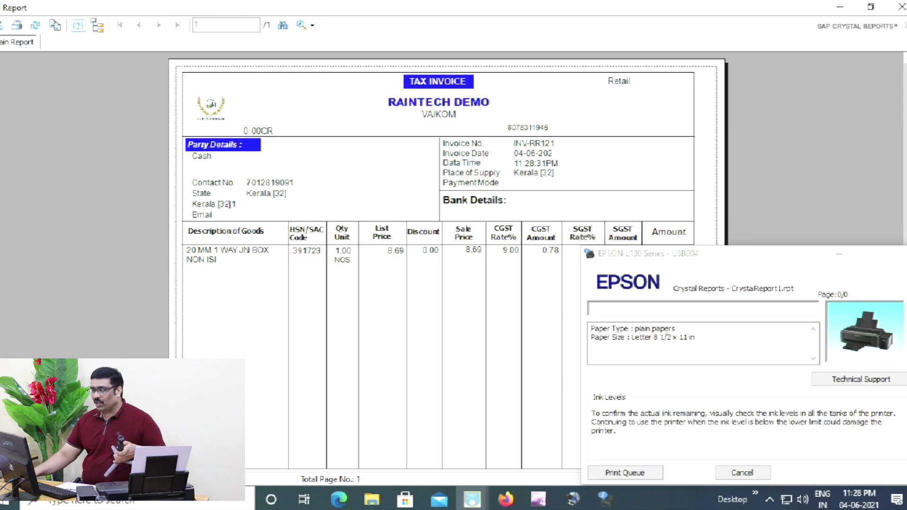
# Select the two-line product description in the INV-RR121 tax invoice preview
pyautogui.click(249, 251)
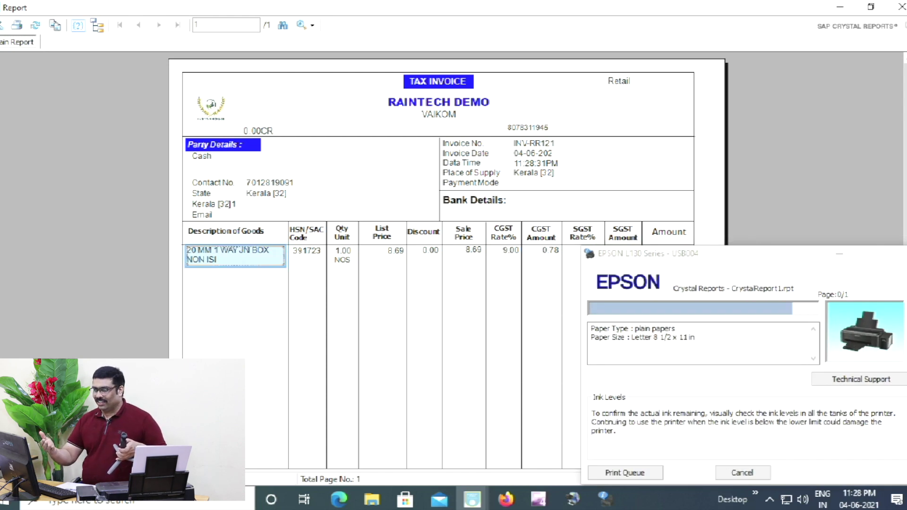